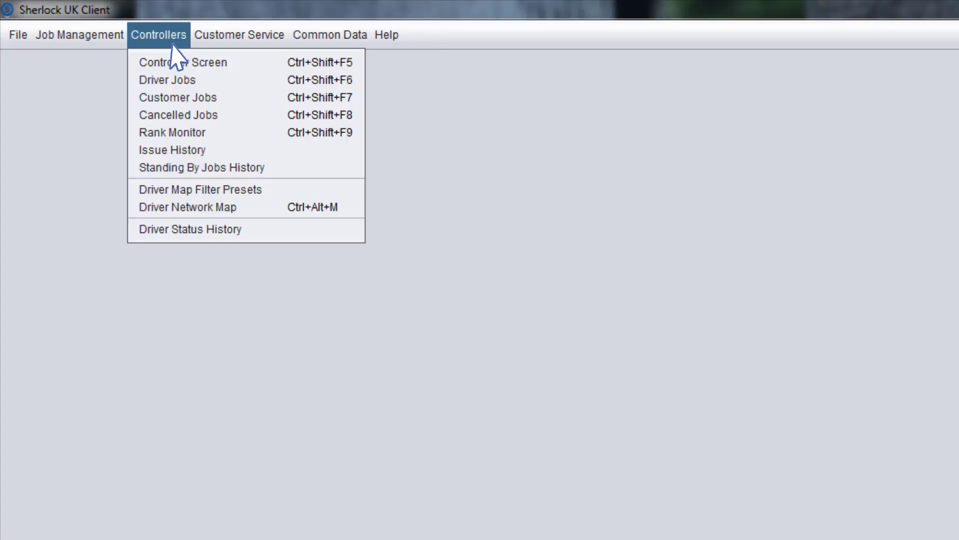
Step: Open the Controller Screen and review its Work in Progress, Prebooks, Issues and Driver Chat lists
left_click(183, 62)
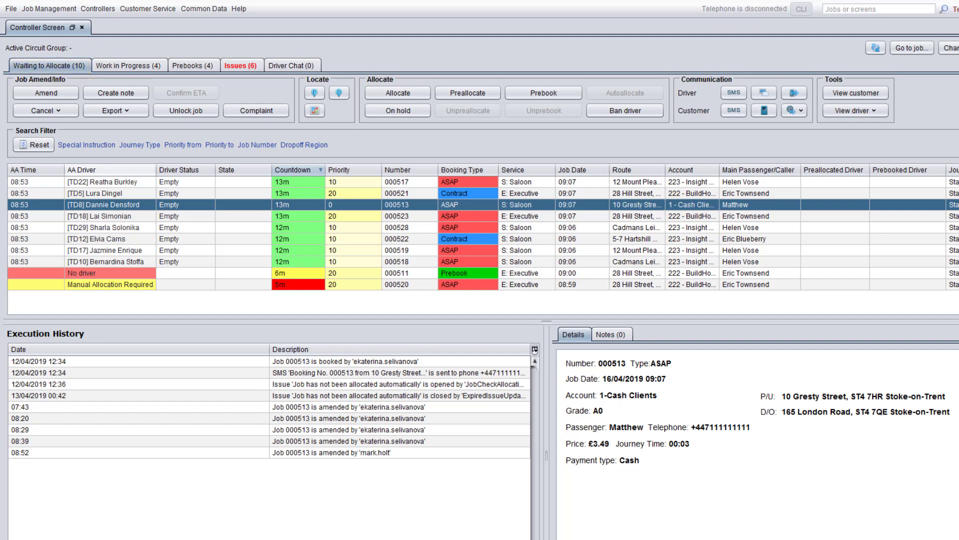
left_click(129, 69)
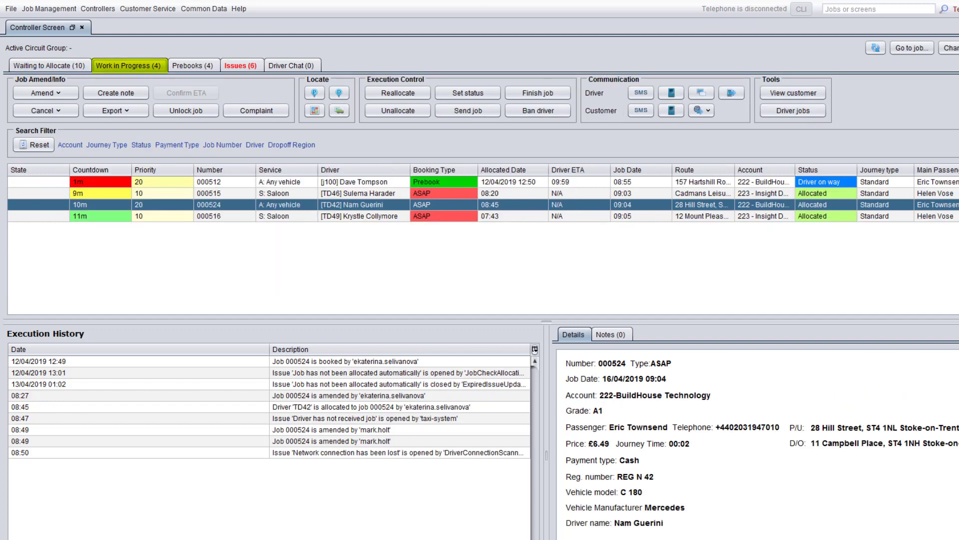
left_click(192, 66)
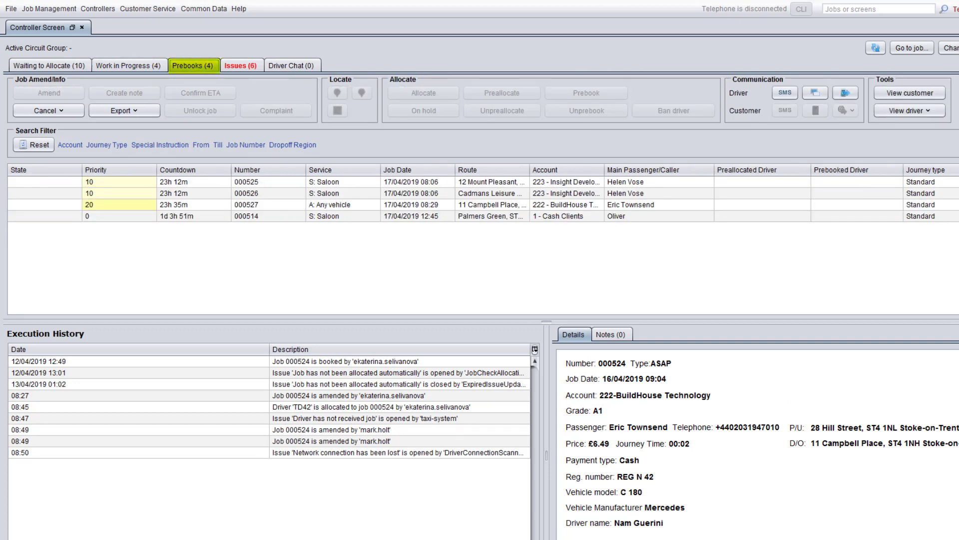
left_click(243, 66)
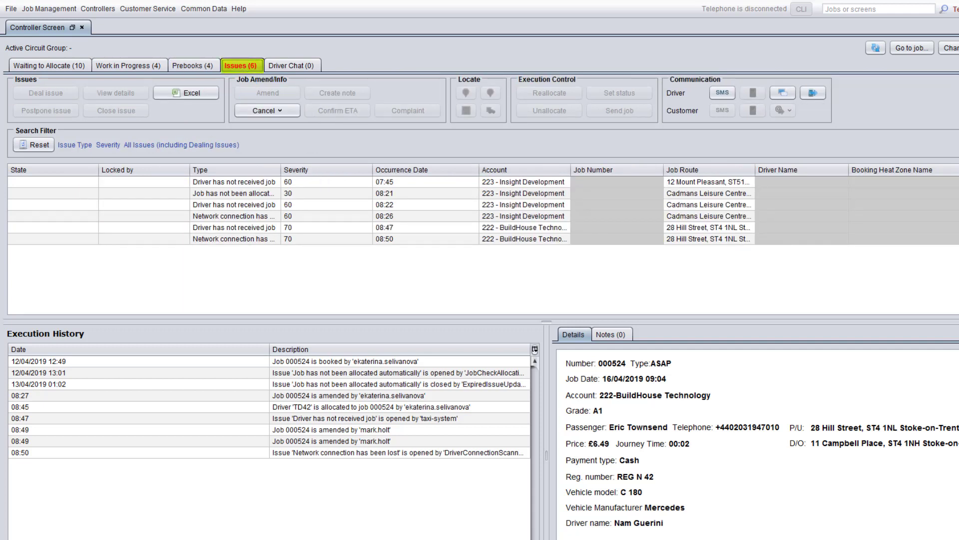
left_click(291, 66)
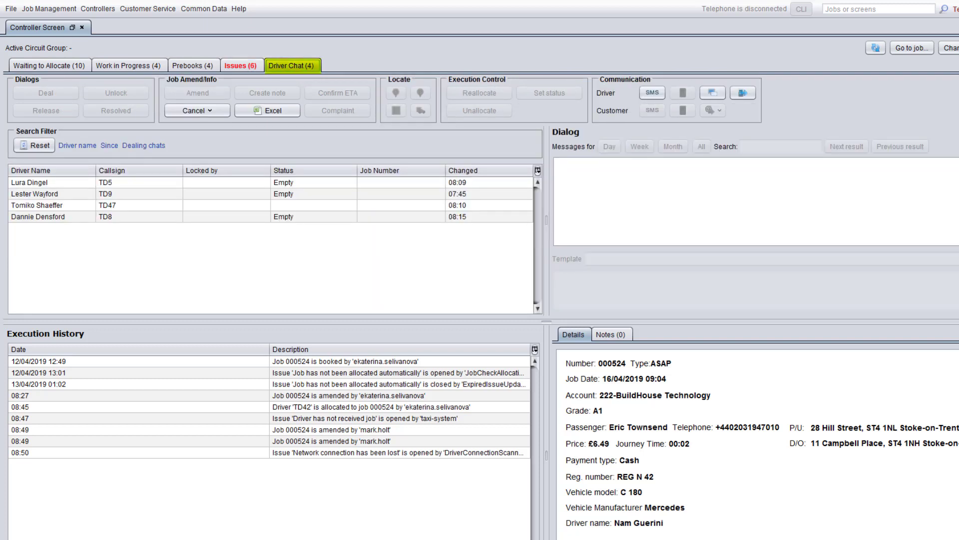
Step: View the note on the first job waiting to allocate, locate its pickup point on the network map, and show the Job Monitor
left_click(85, 69)
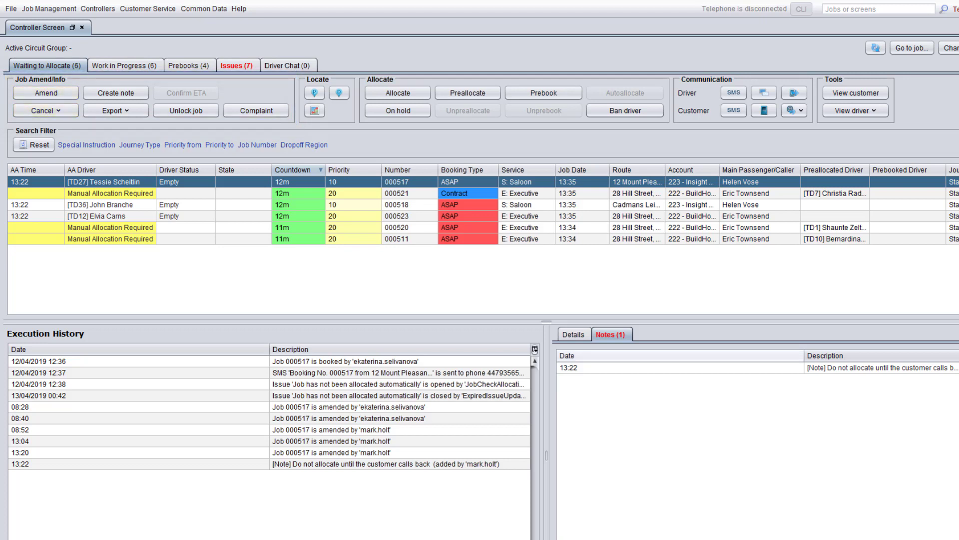
left_click(679, 367)
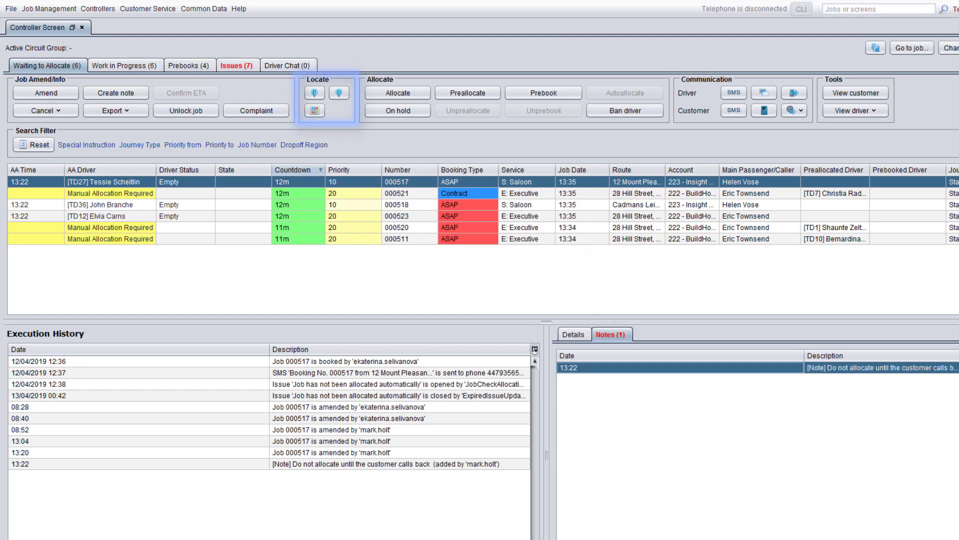
left_click(319, 94)
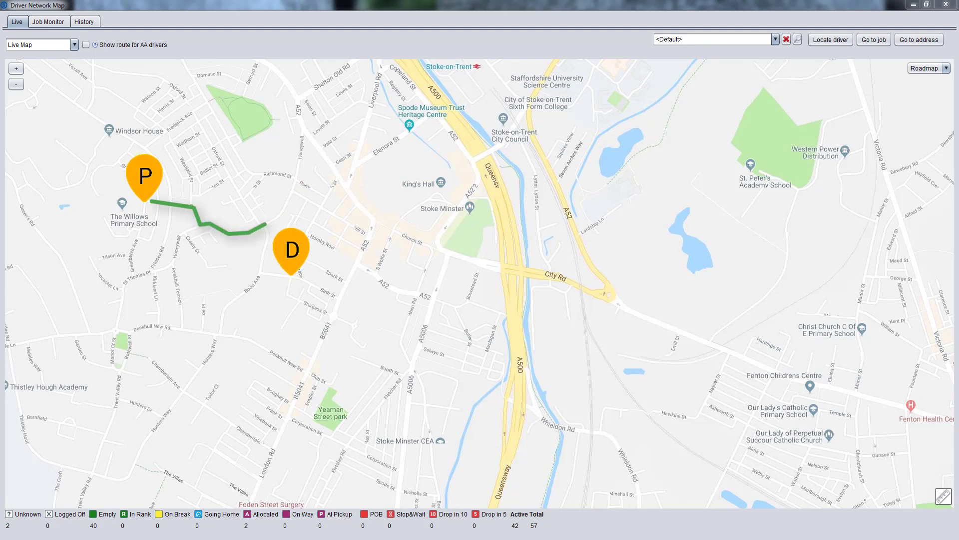
left_click(48, 22)
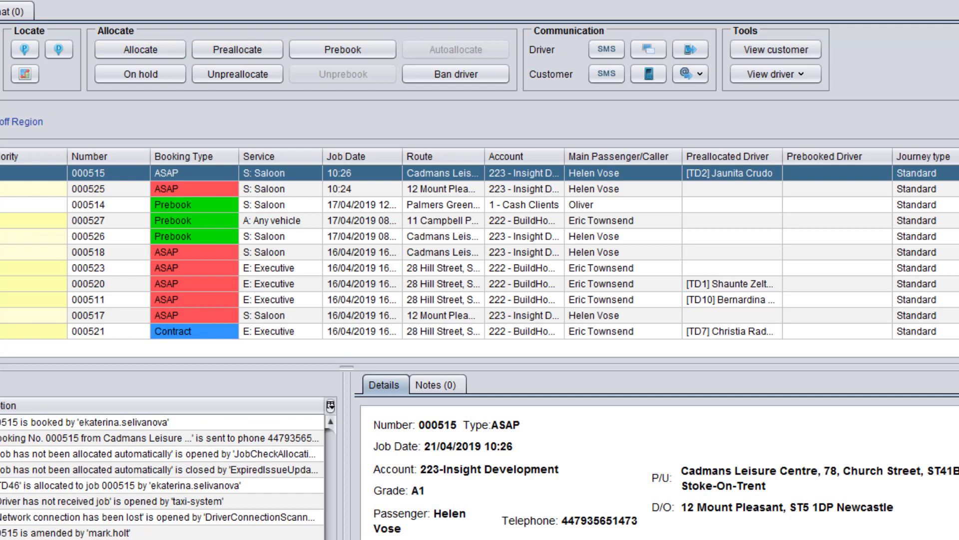
Step: Put the selected ASAP job on hold for 10 minutes with the comment "Waiting for the customer's call - the pickup may be changed"
left_click(168, 77)
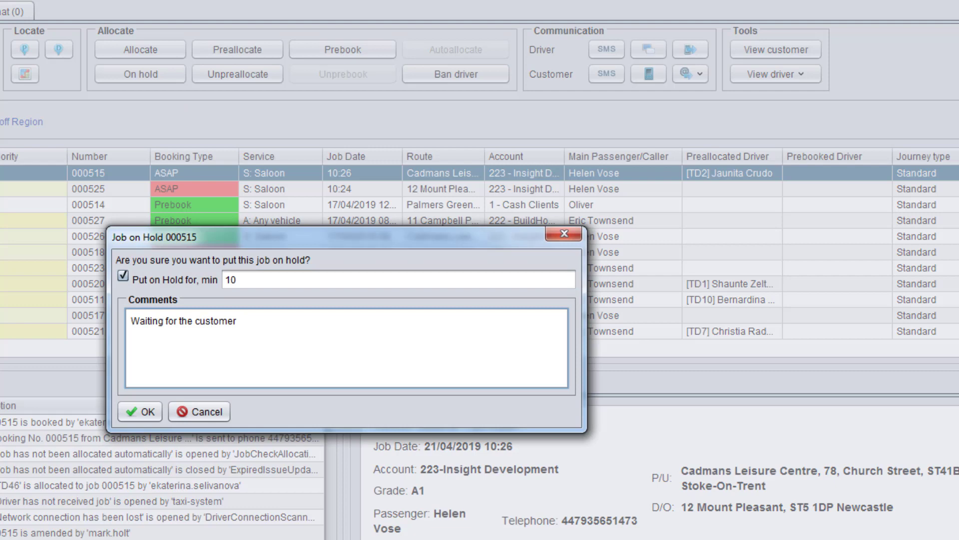
type("Waiting for the customer's call - the pickup may be changed")
left_click(141, 411)
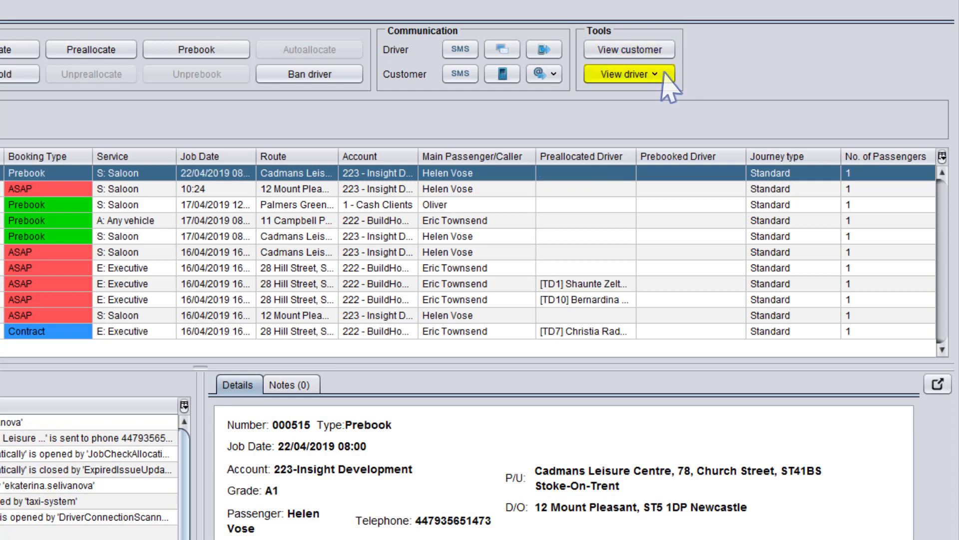
Step: Look up the drivers living near the pickup of the selected prebook job
left_click(664, 73)
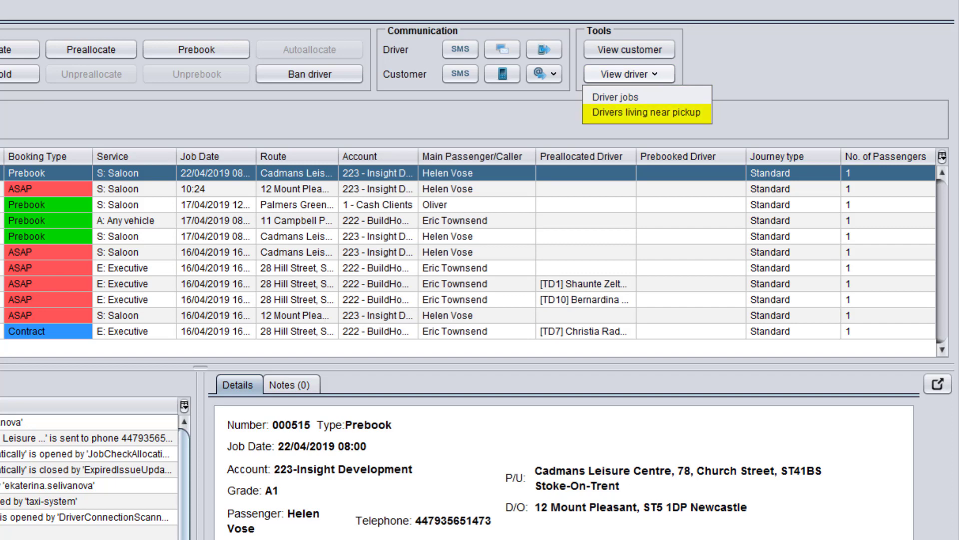
left_click(649, 118)
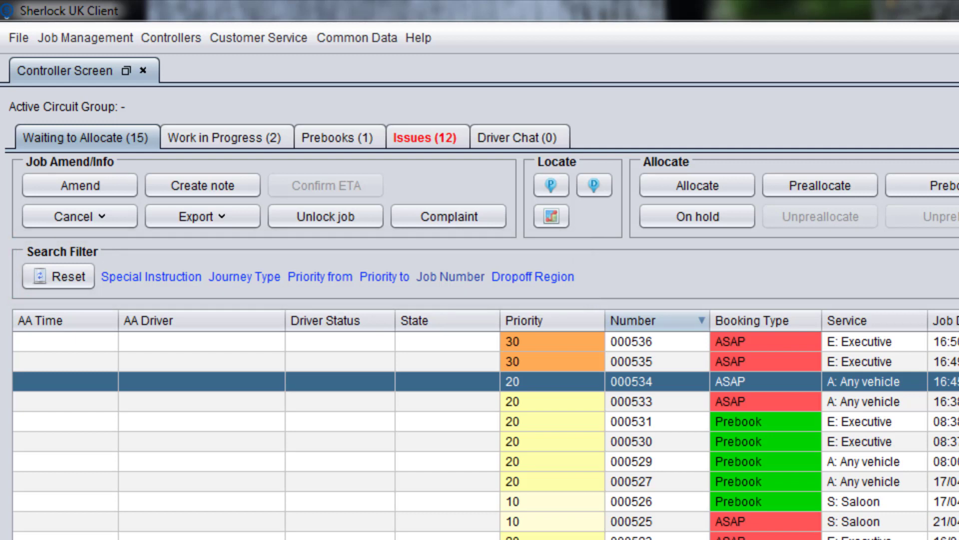
Step: Filter the waiting jobs by a priority range starting from 20, and reset the search filter
left_click(326, 280)
left_click(450, 281)
left_click(387, 275)
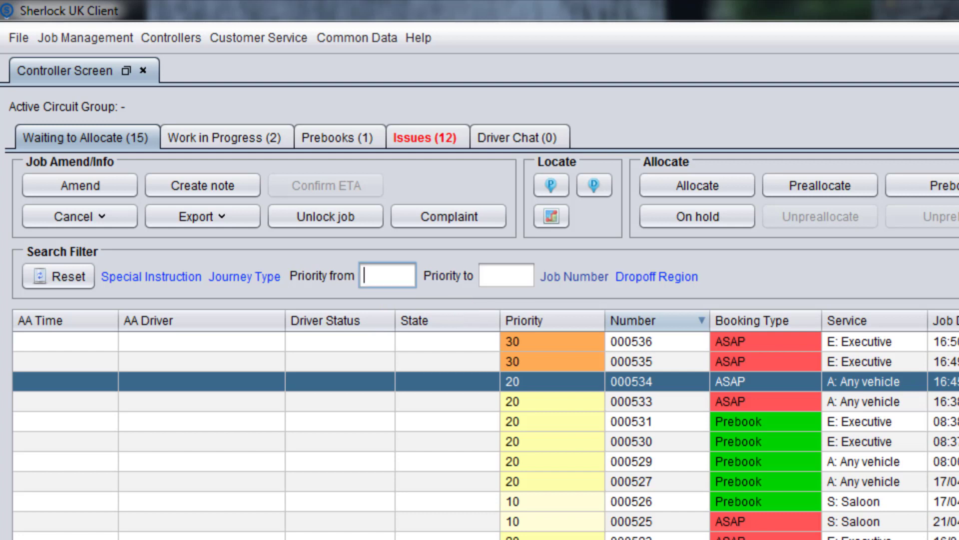
left_click(507, 276)
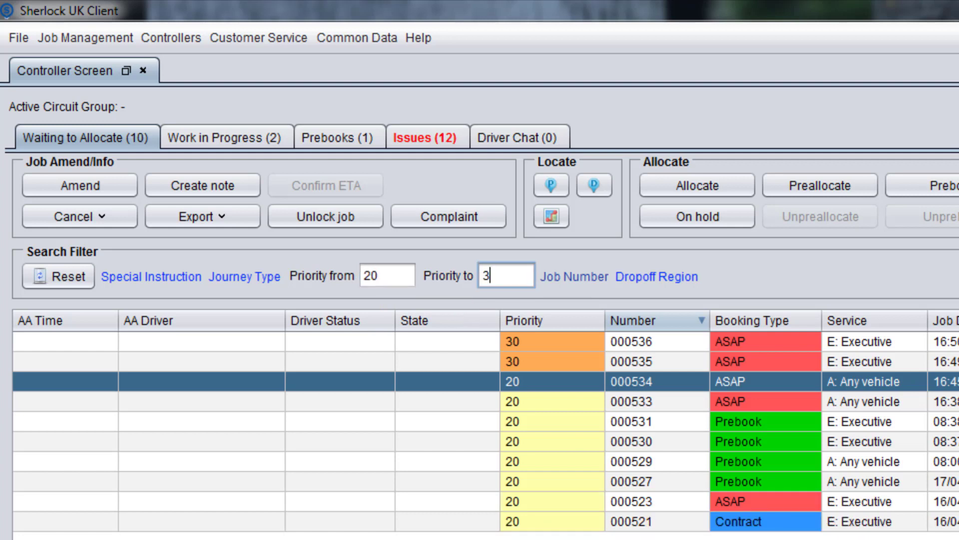
left_click(63, 285)
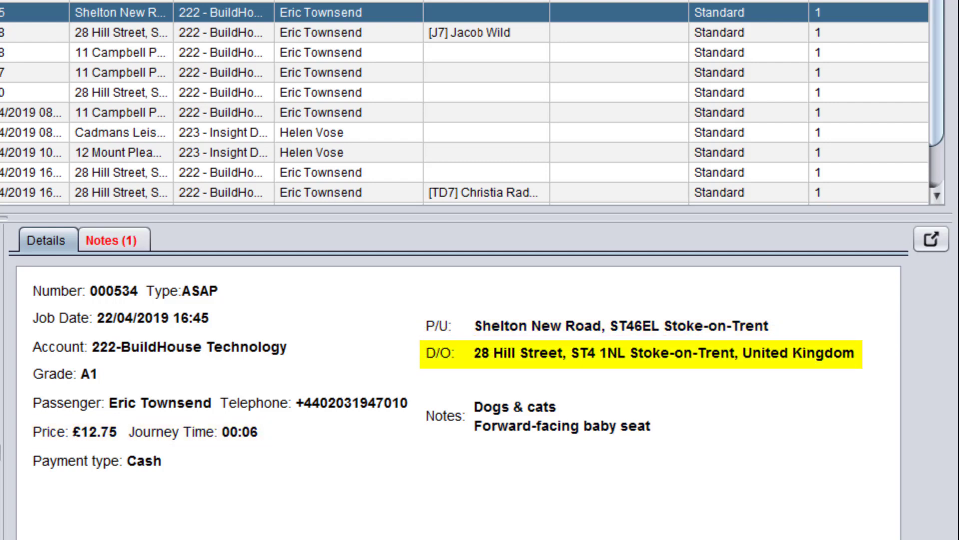
Step: Read the note attached to the selected waiting job and check the jobs in progress
left_click(142, 241)
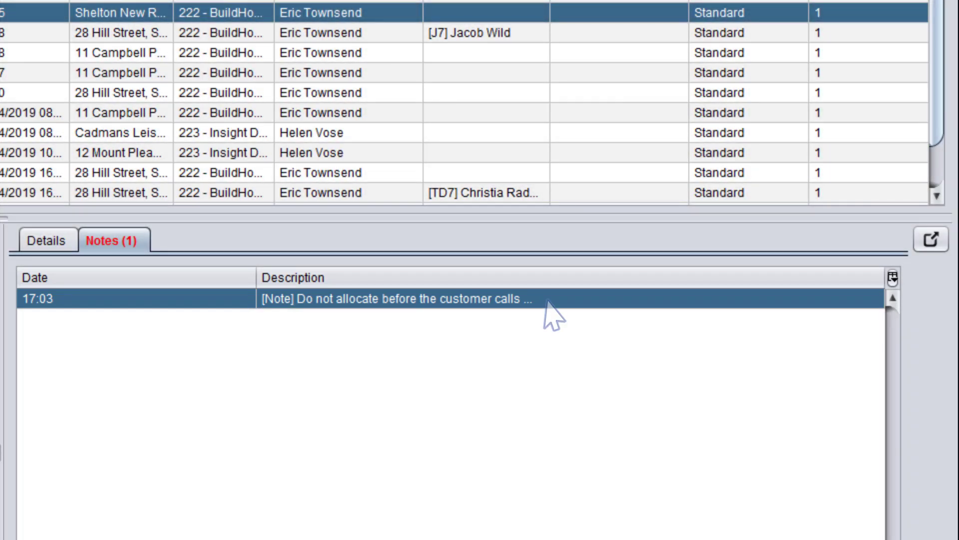
key("Return")
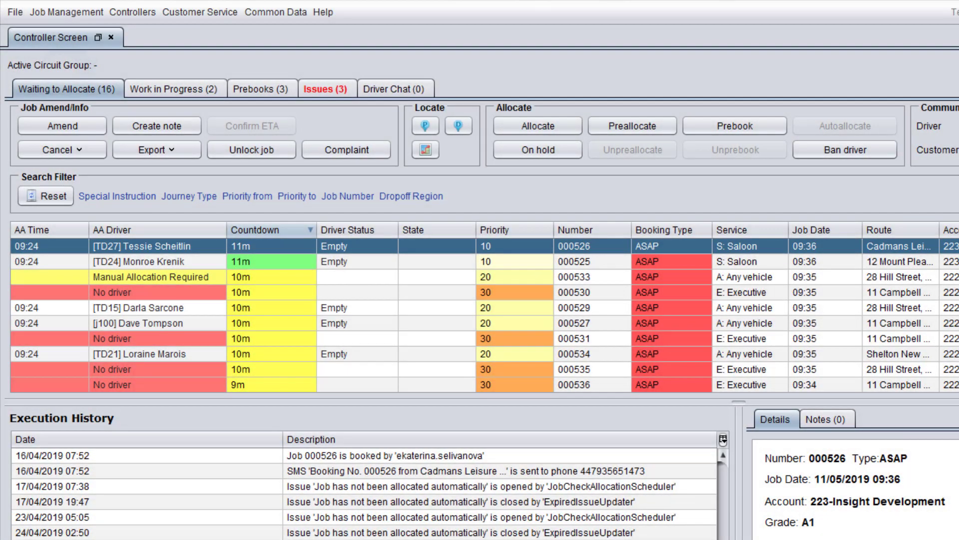
left_click(220, 91)
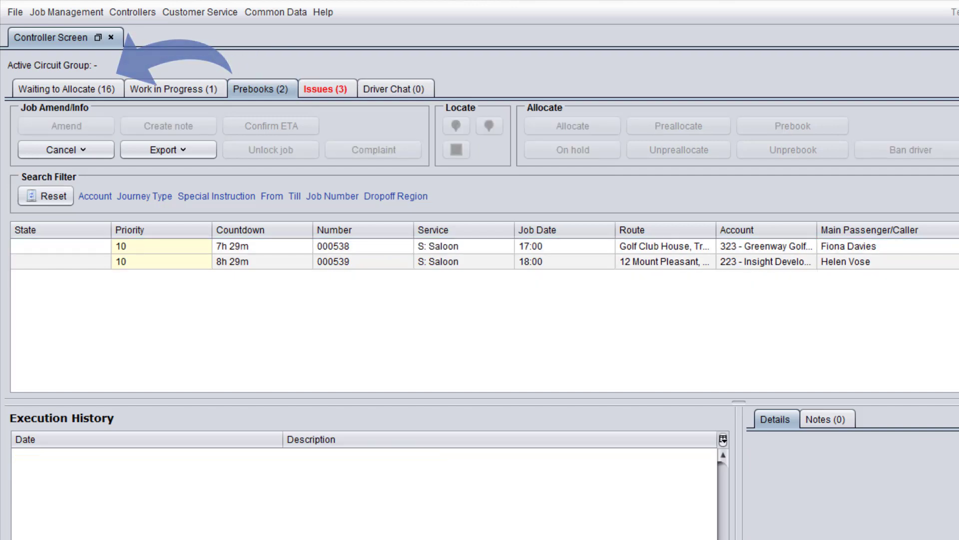
Step: Autoallocate the Waiting to Allocate job marked Manual Allocation Required, despite its existing preallocation
left_click(91, 90)
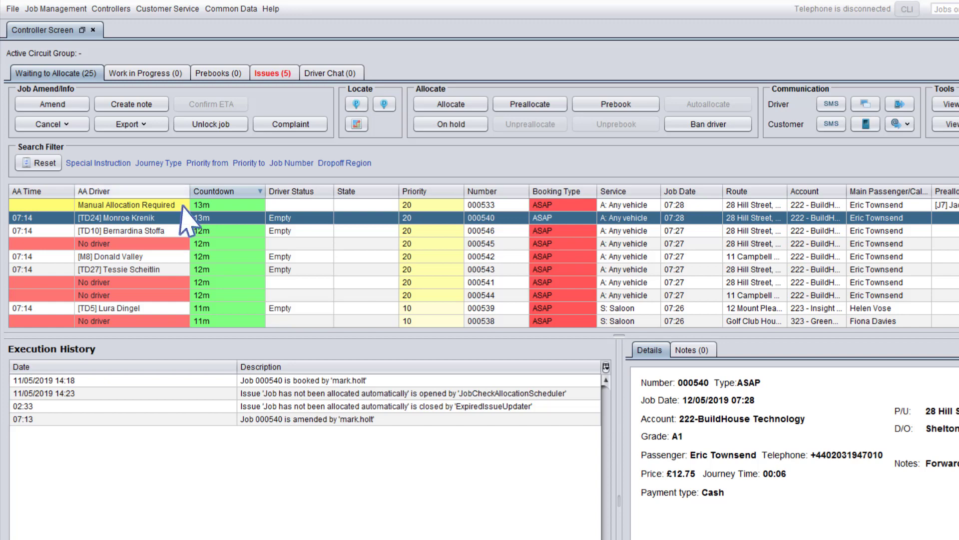
left_click(165, 205)
left_click(735, 108)
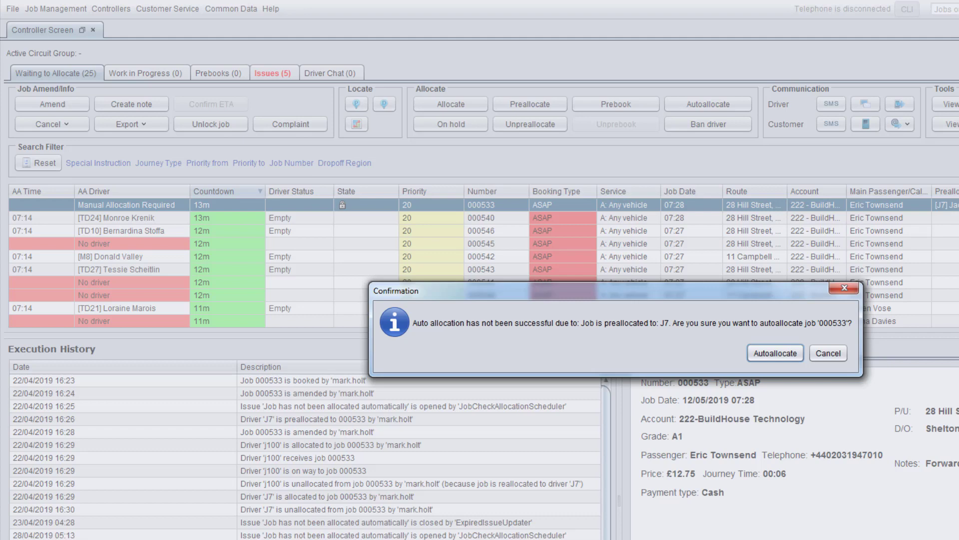
left_click(778, 356)
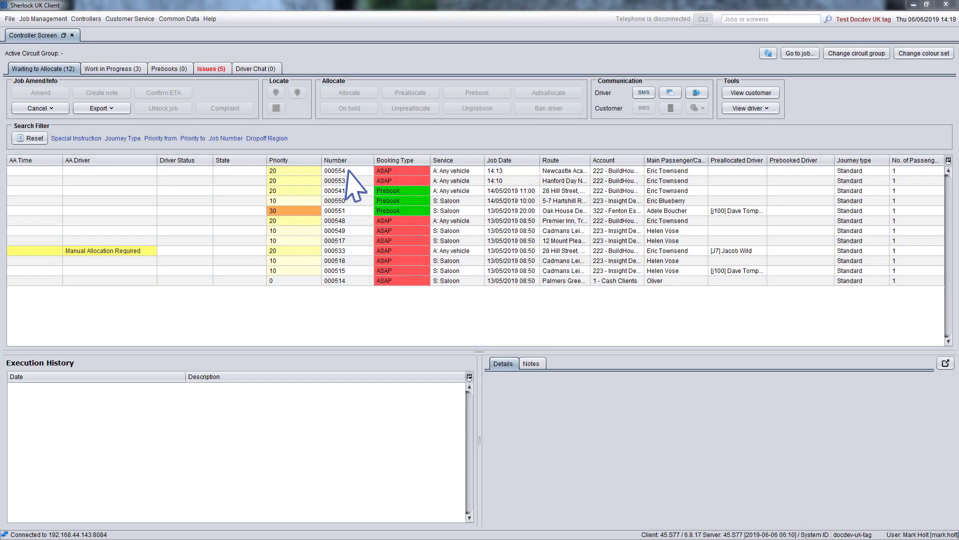
Step: Locate the pickup of the topmost waiting ASAP job on the driver map, and compare suitable drivers only with all drivers
double_click(349, 171)
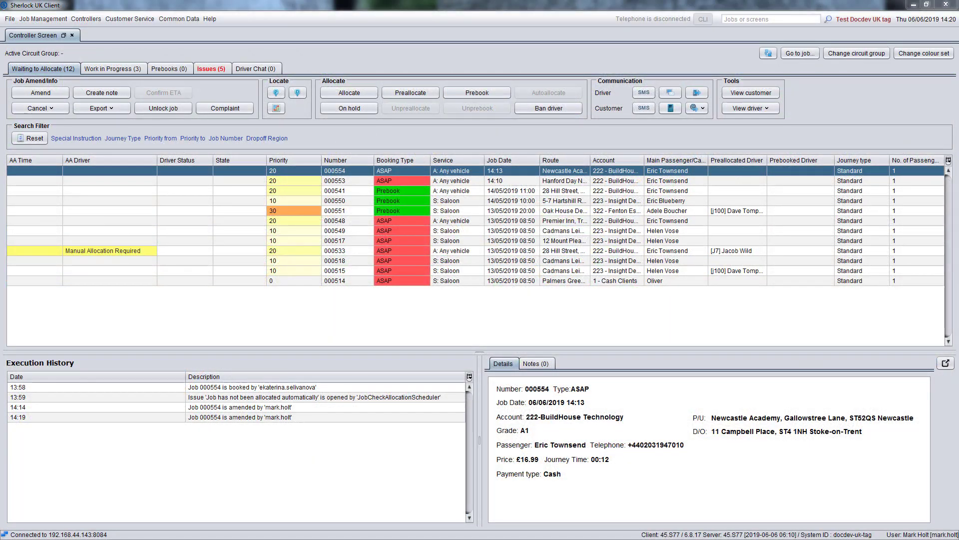
left_click(276, 93)
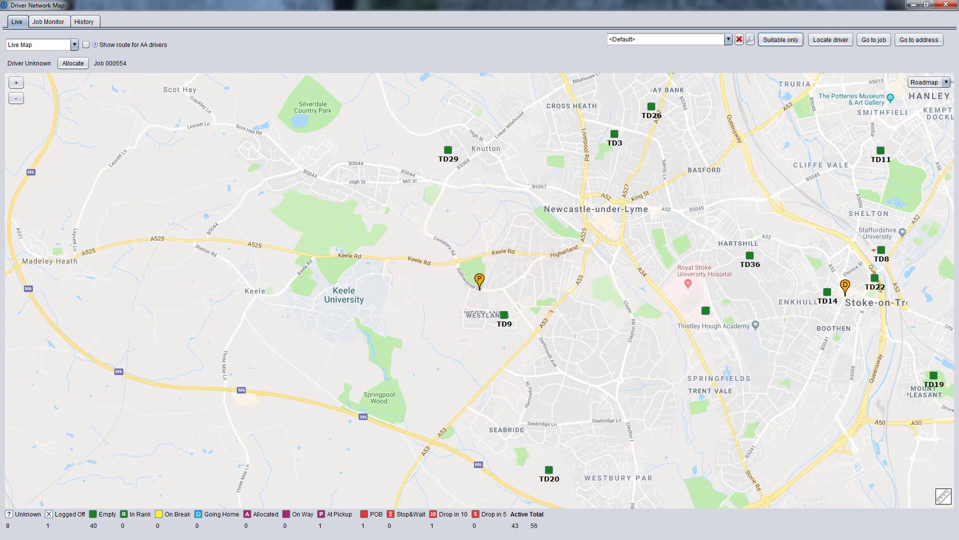
left_click(780, 41)
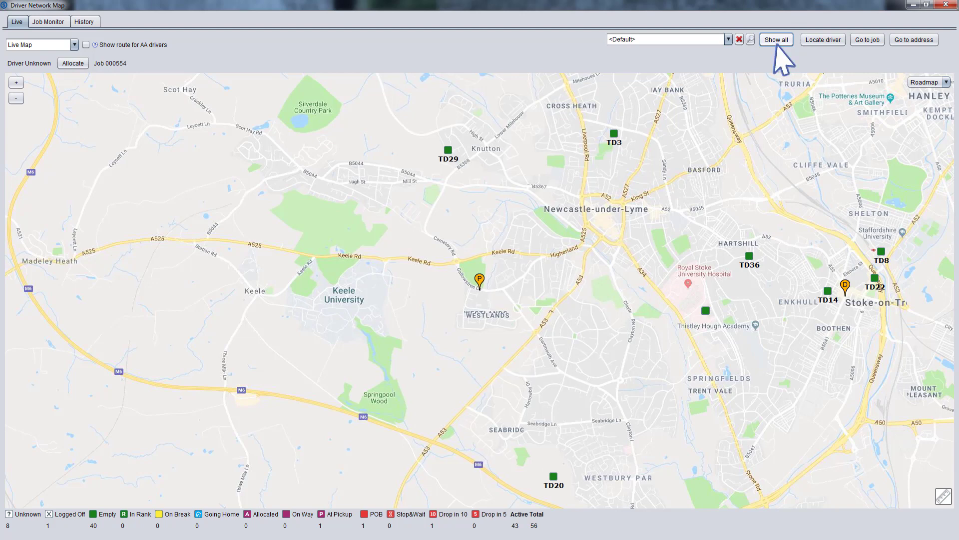
left_click(777, 41)
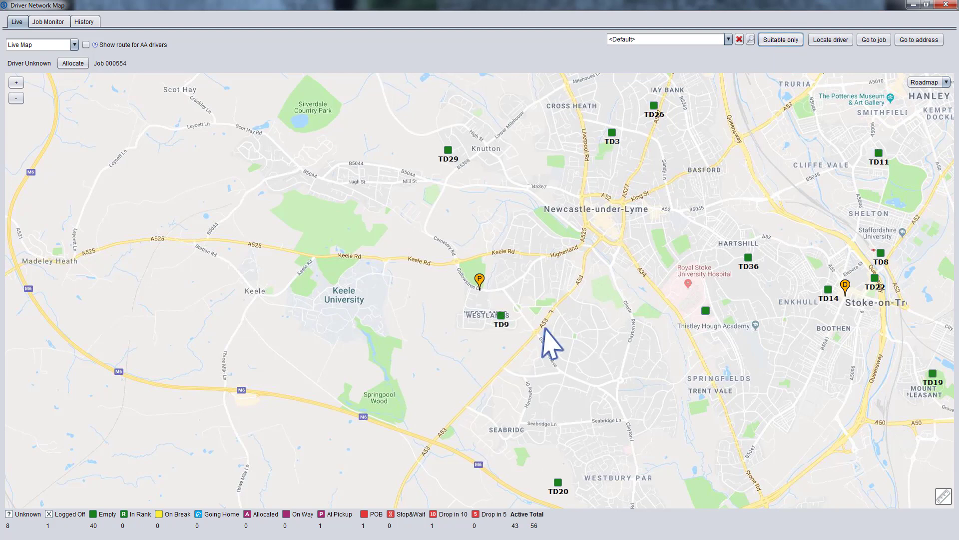
Step: Allocate driver TD9, next to the pickup point on the map, to the job and override the driver suitability check
left_click(500, 316)
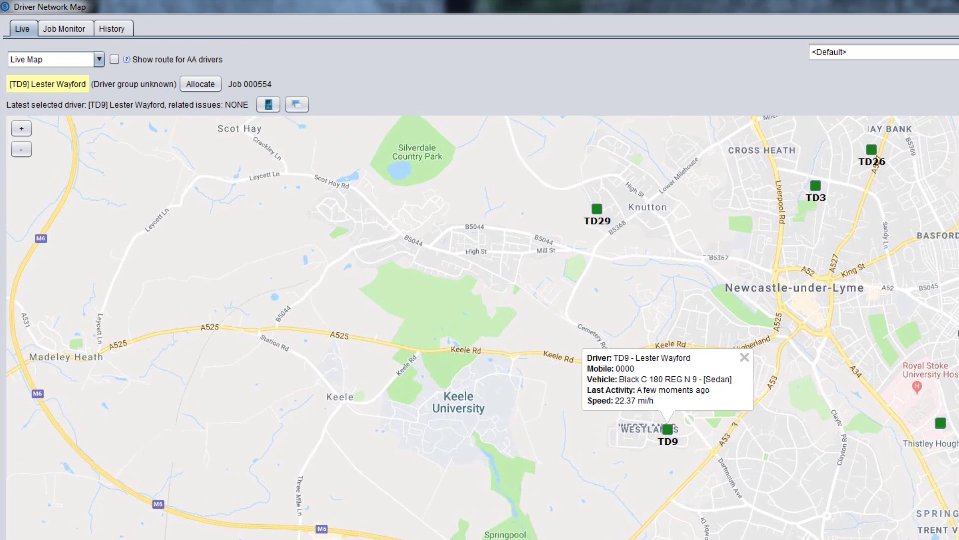
left_click(200, 84)
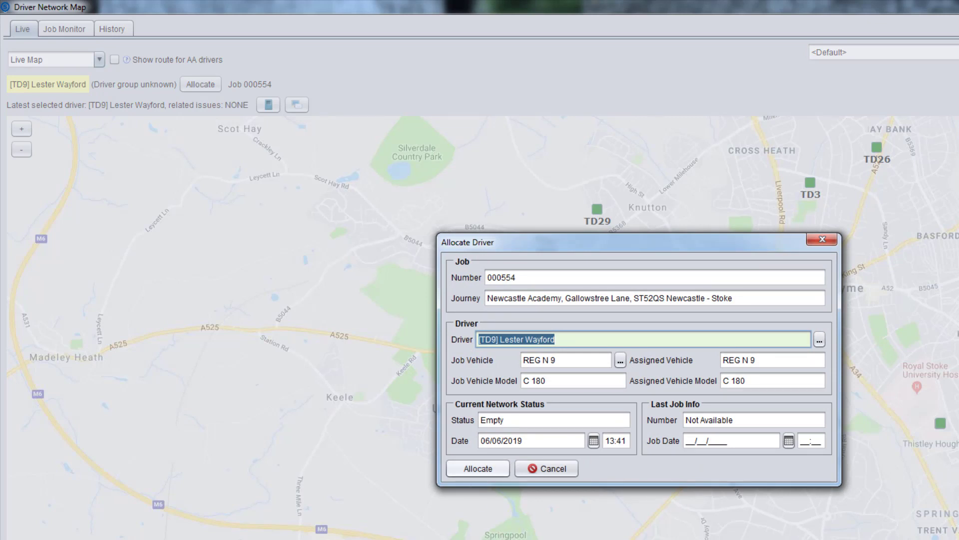
left_click(472, 475)
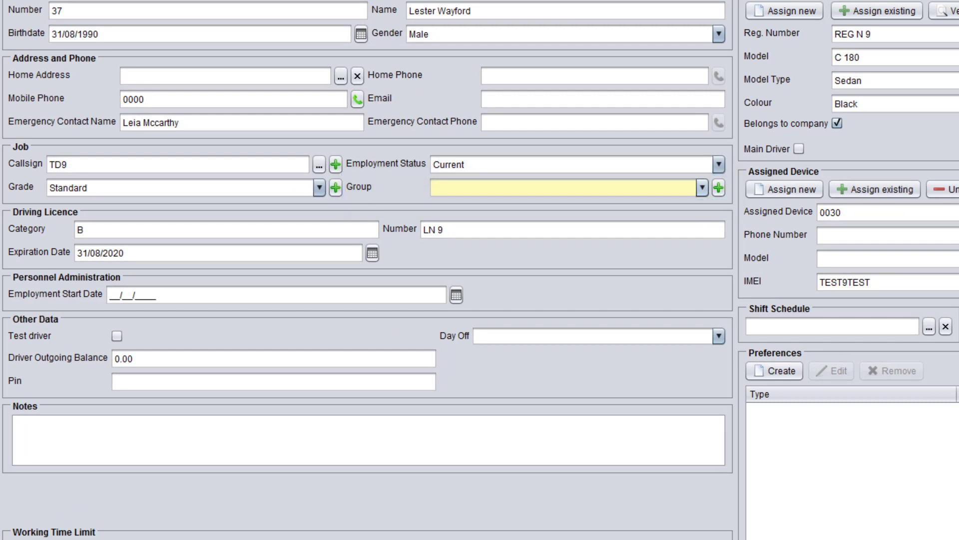
key("alt+Down")
key("Down")
key("Return")
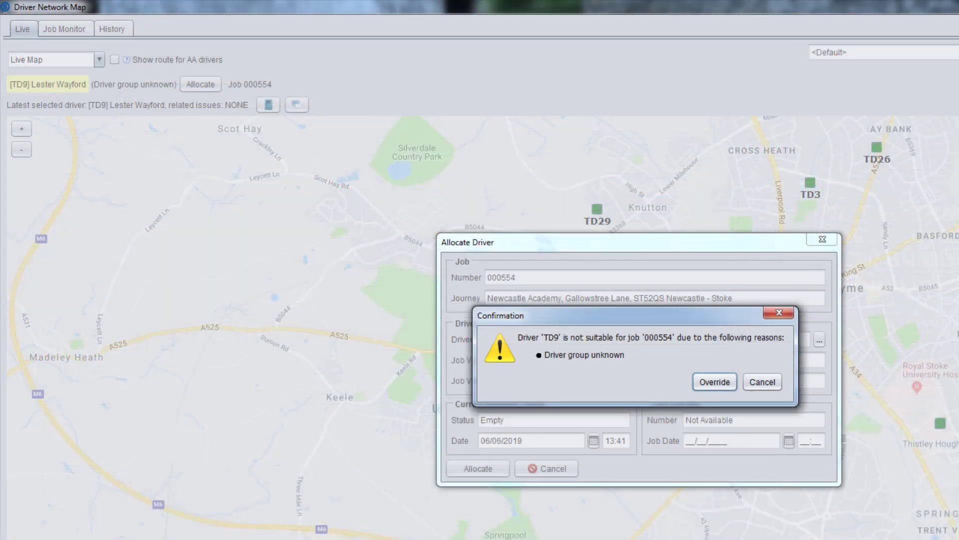
left_click(714, 387)
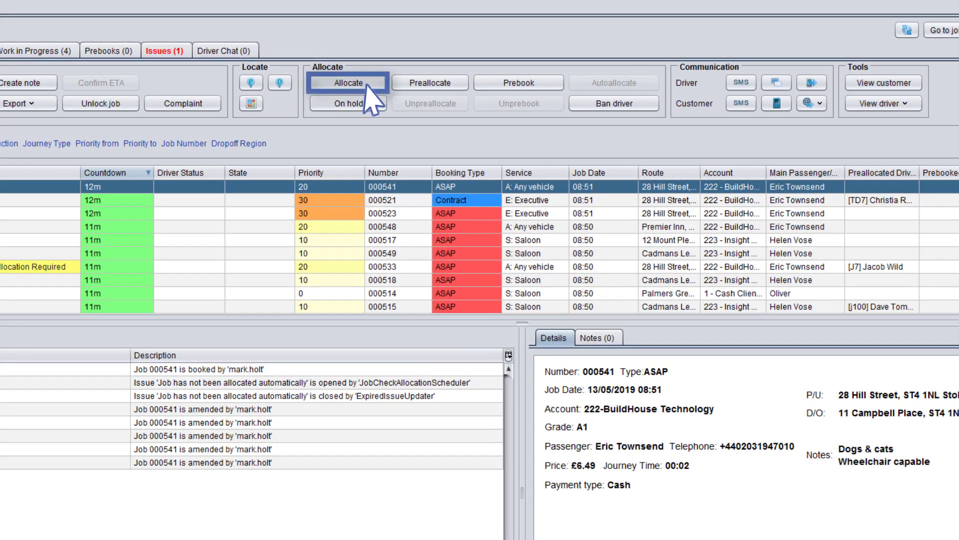
Step: Allocate driver j100 from the driver browser to the selected ASAP job, and display the Work in Progress jobs
left_click(367, 85)
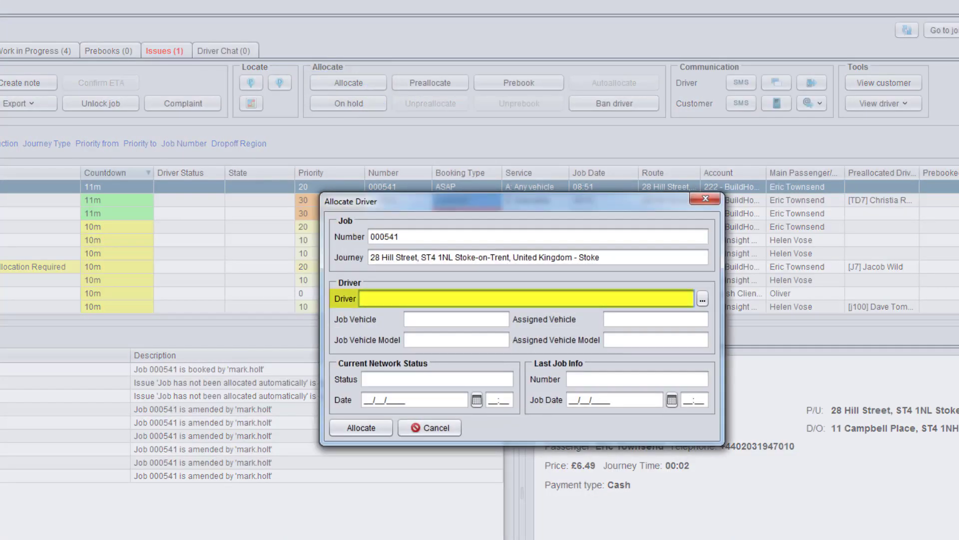
left_click(702, 299)
left_click(265, 346)
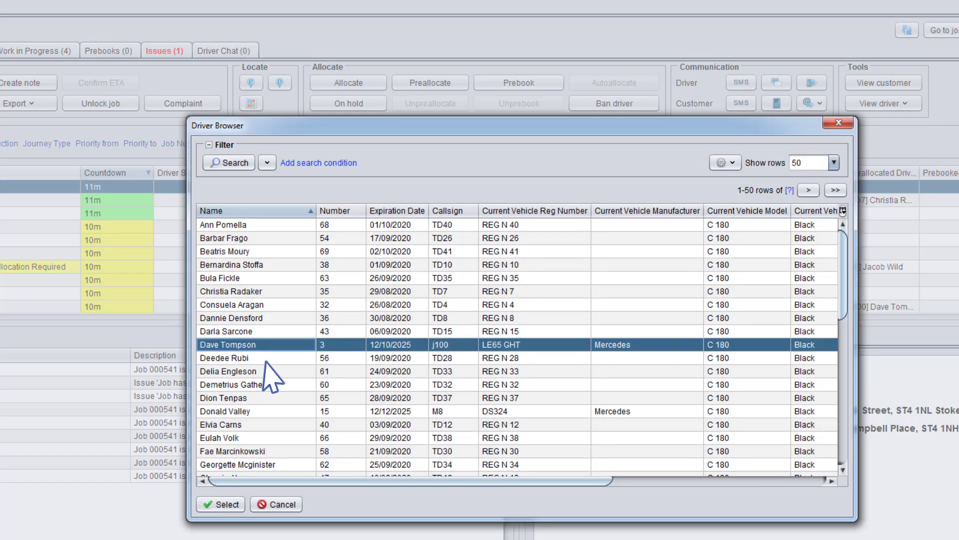
left_click(224, 502)
left_click(361, 428)
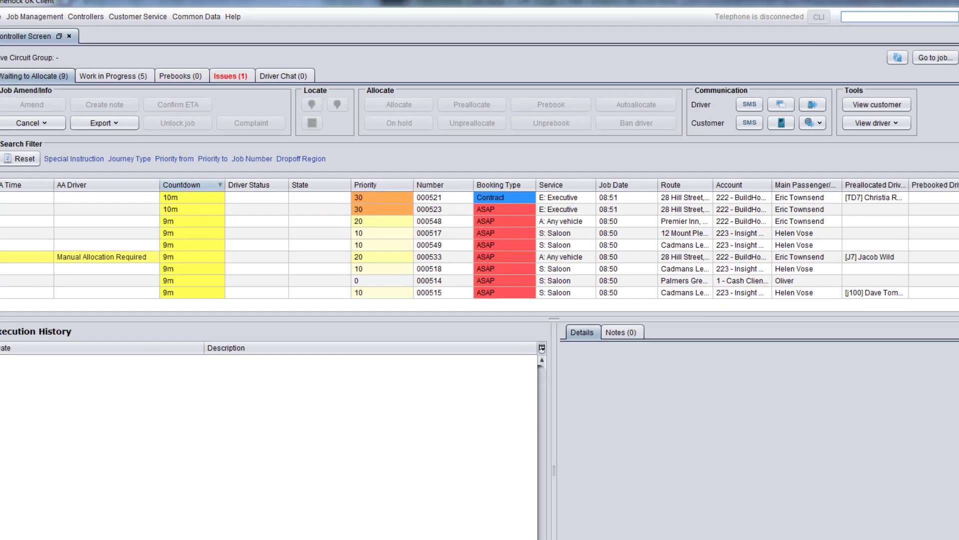
left_click(128, 77)
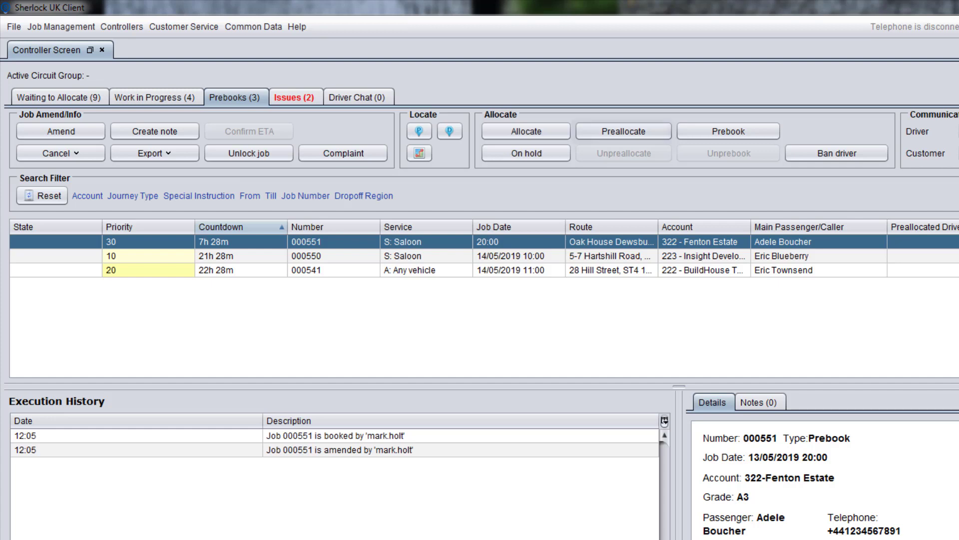
Step: Preallocate driver j100 to the selected 20:00 prebooked job
left_click(660, 138)
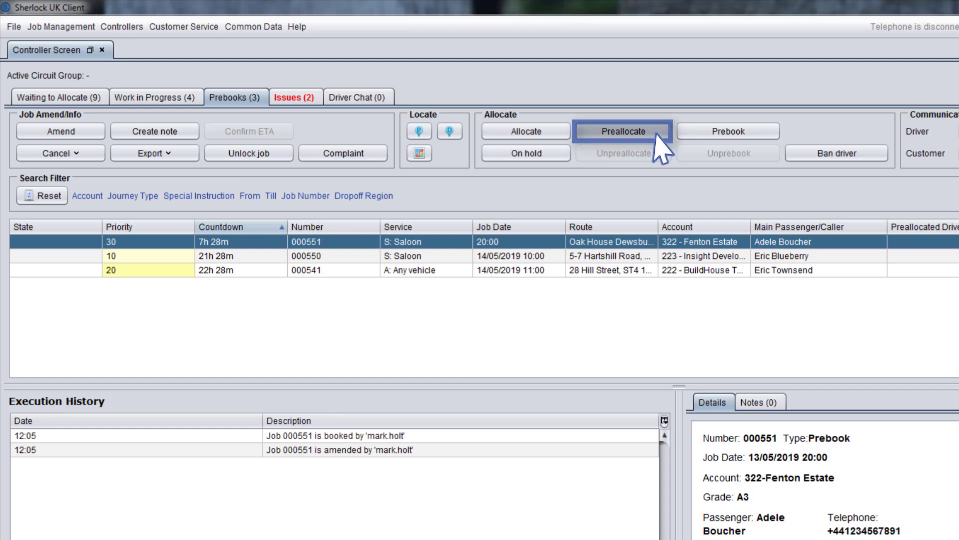
type("j100")
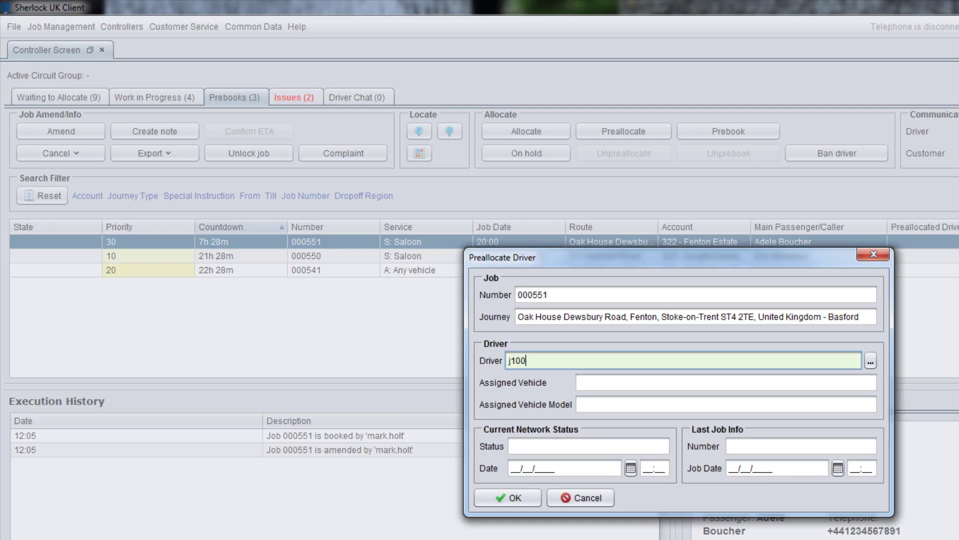
key("Return")
left_click(526, 503)
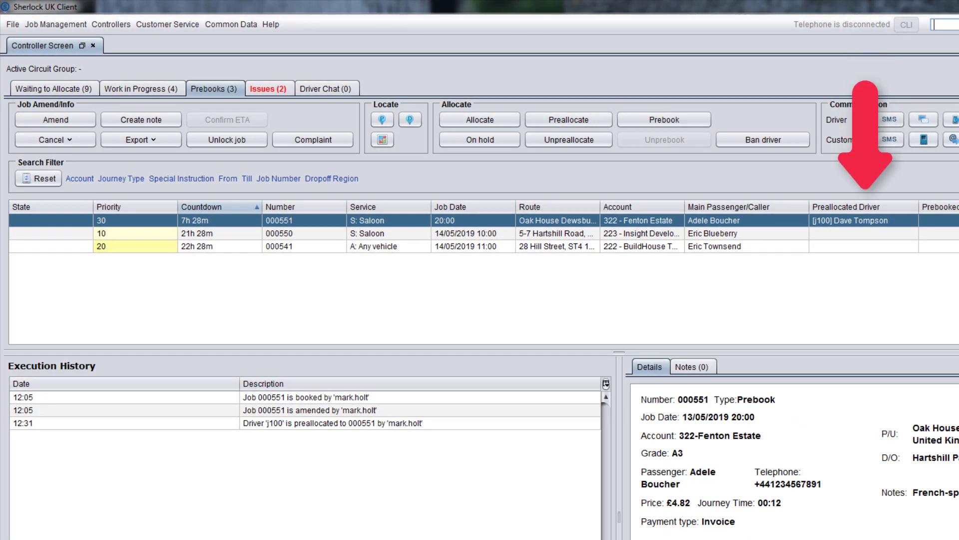
Step: Deal with the "Network connection has been lost" issue from the Issues list and view its details
left_click(289, 93)
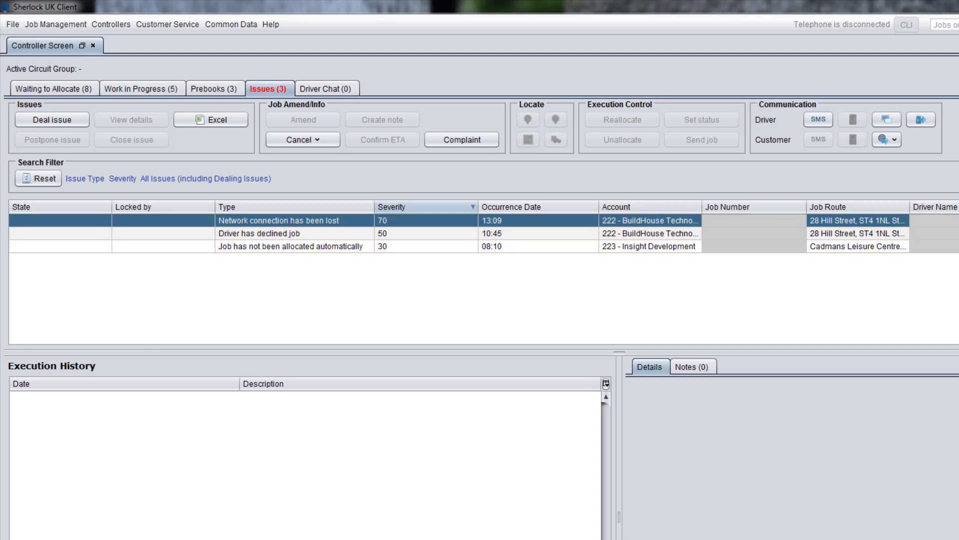
left_click(80, 124)
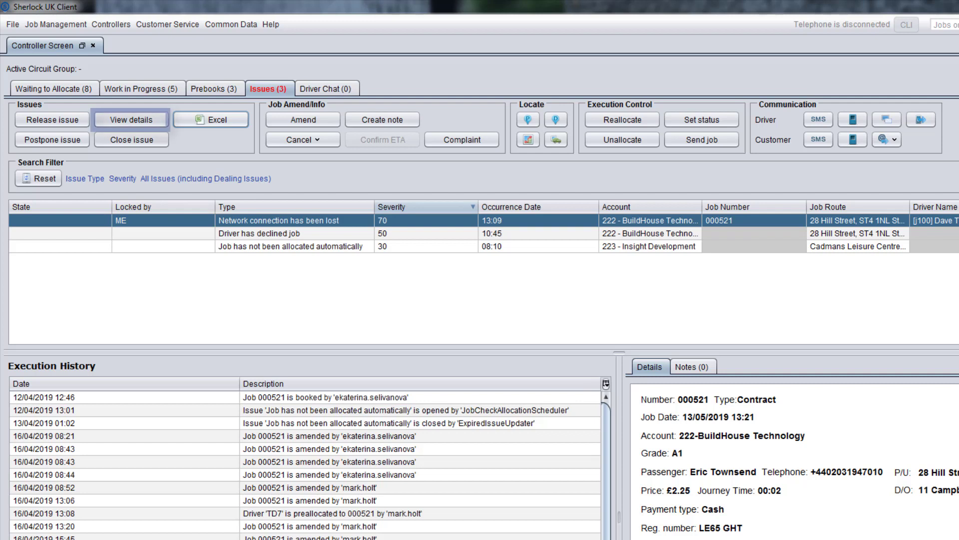
left_click(158, 122)
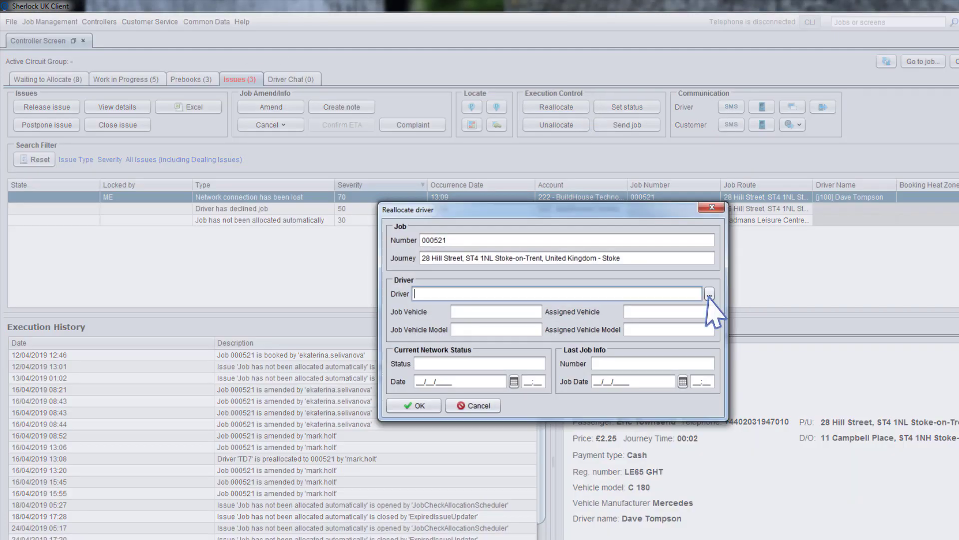
Step: Reallocate the issue's job to driver TD4 chosen from the driver browser
left_click(698, 293)
left_click(349, 299)
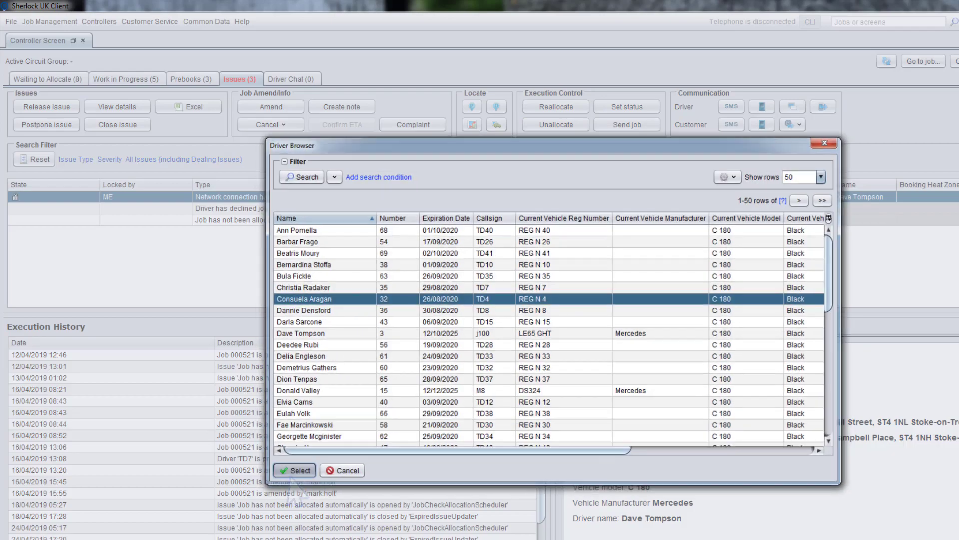
left_click(294, 472)
left_click(411, 406)
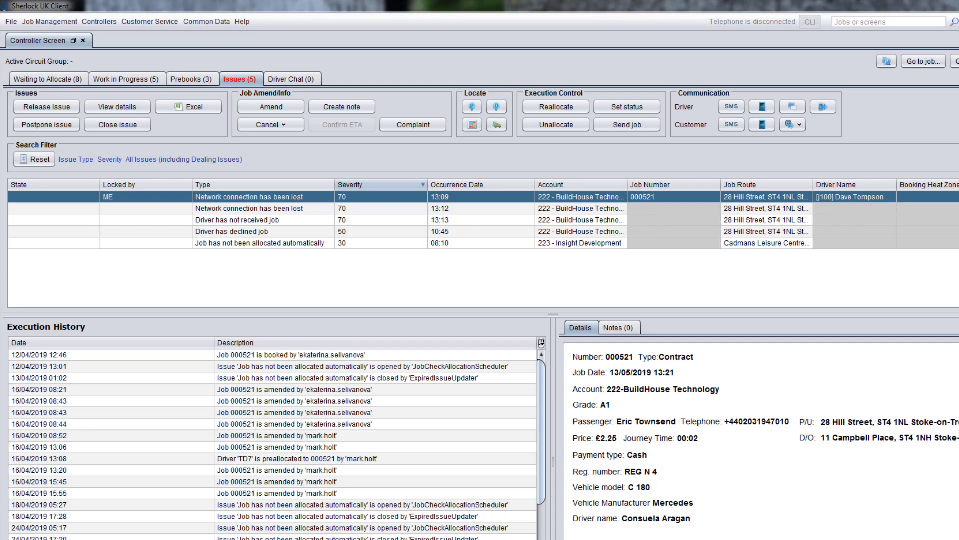
Step: Postpone the network connection issue locked by you, and close it with the Reallocated closing reason template
left_click(72, 126)
left_click(531, 327)
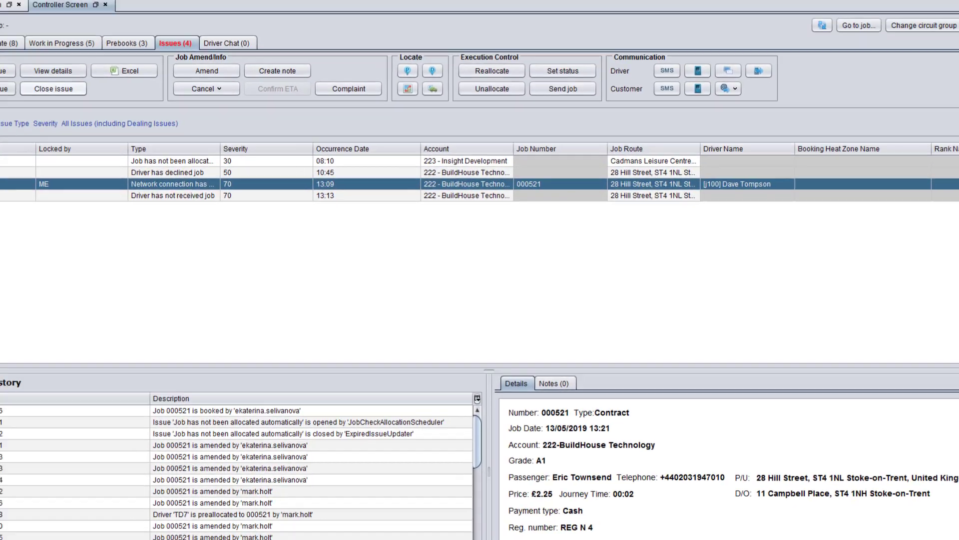
left_click(78, 91)
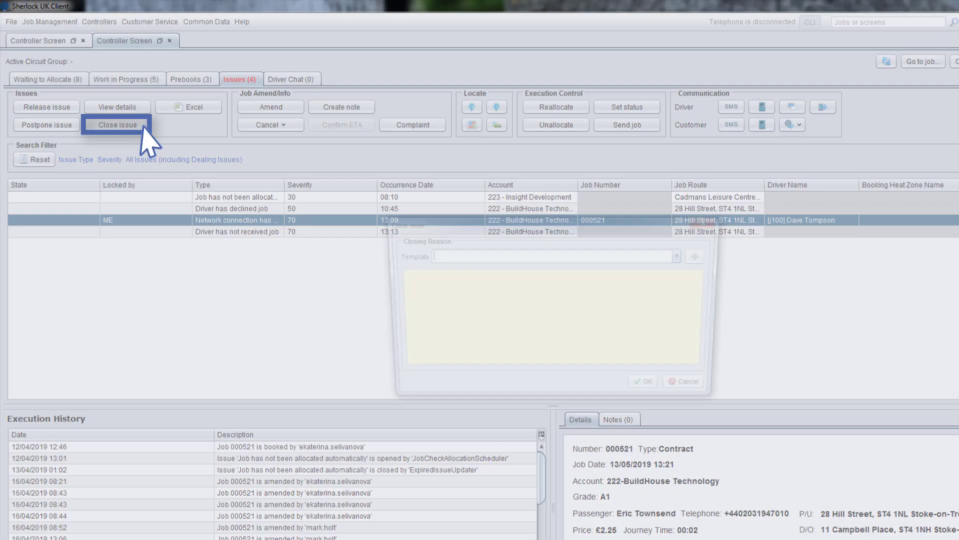
left_click(683, 257)
left_click(568, 294)
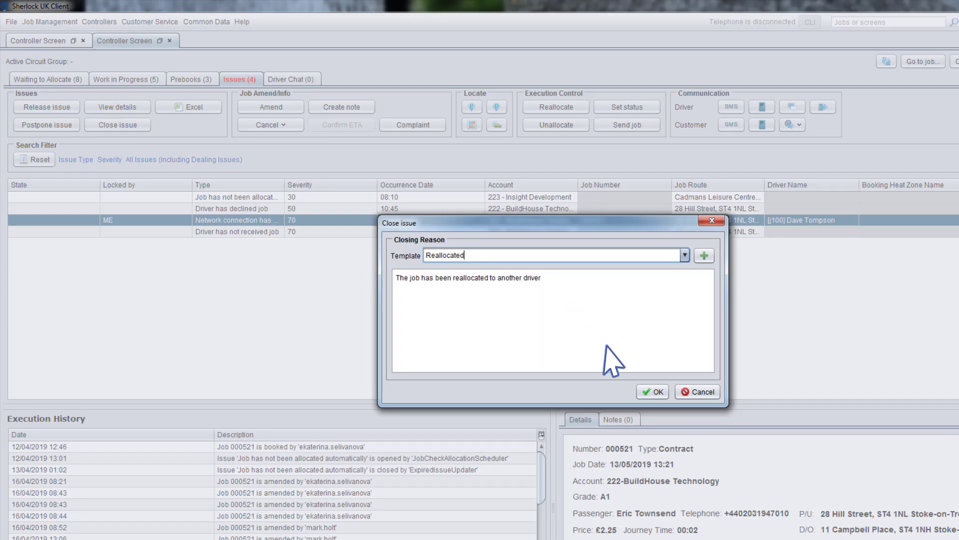
left_click(652, 392)
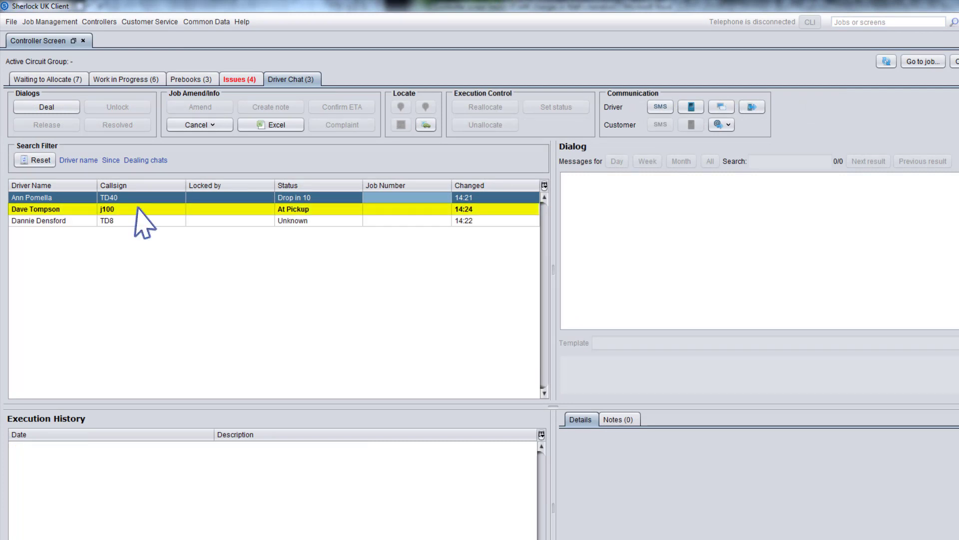
Step: Deal with driver j100's chat, and check the TD40 chat locked by another controller before returning to j100's dialog
left_click(136, 209)
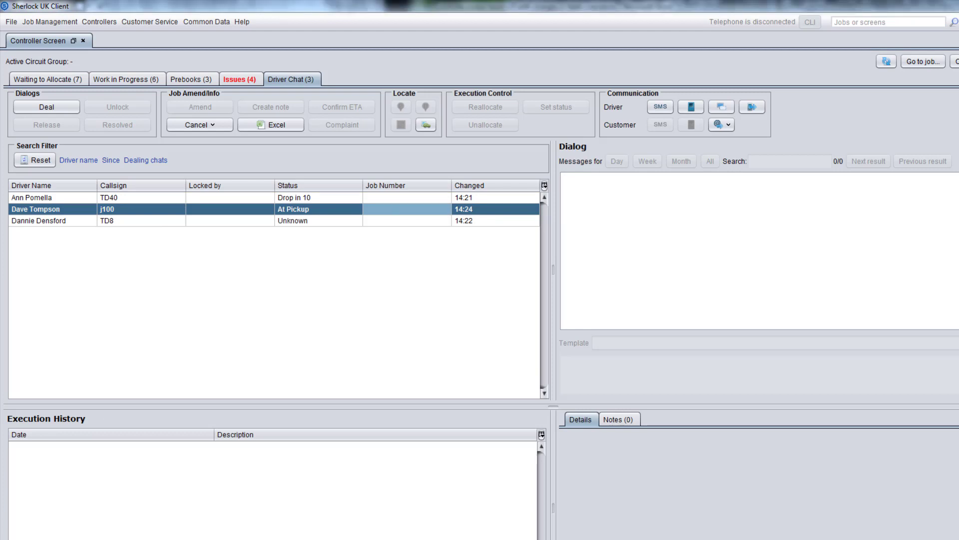
left_click(72, 108)
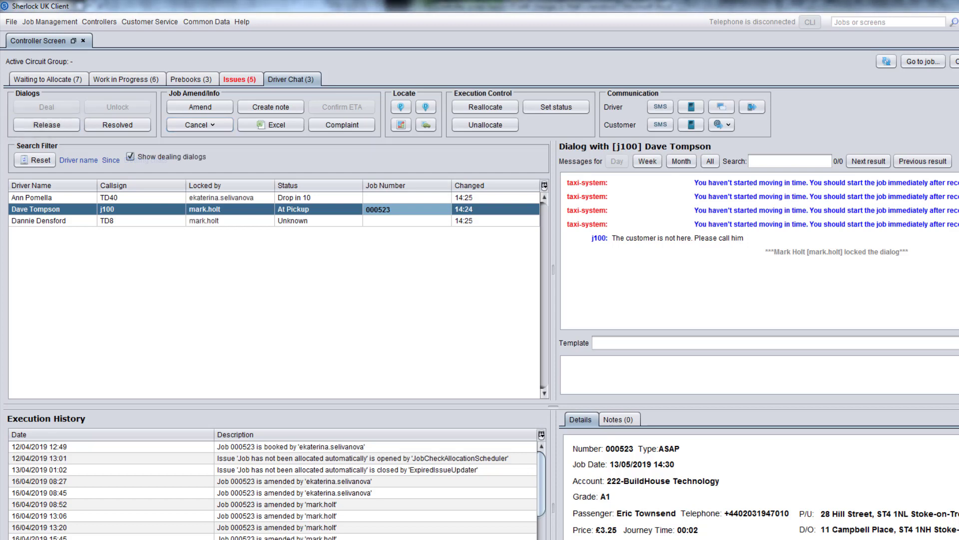
left_click(20, 198)
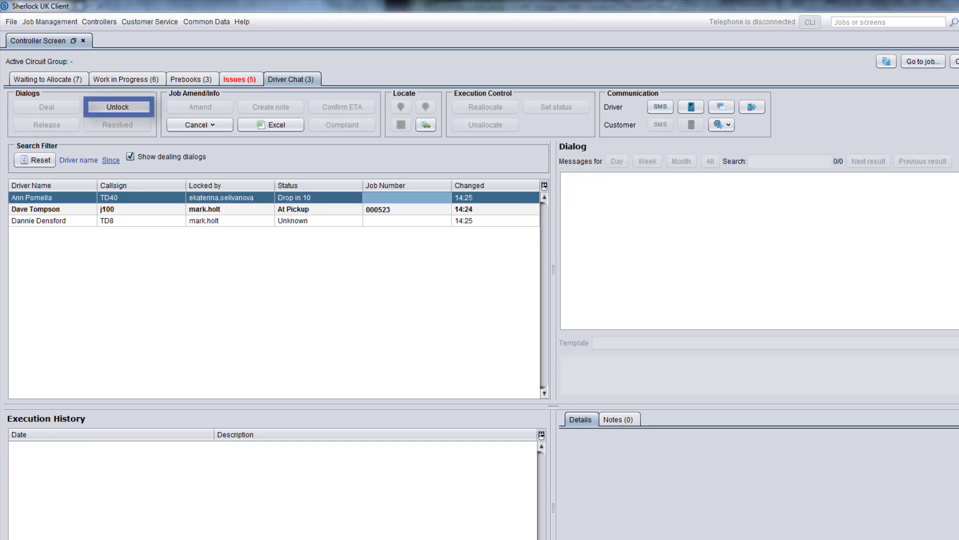
left_click(35, 209)
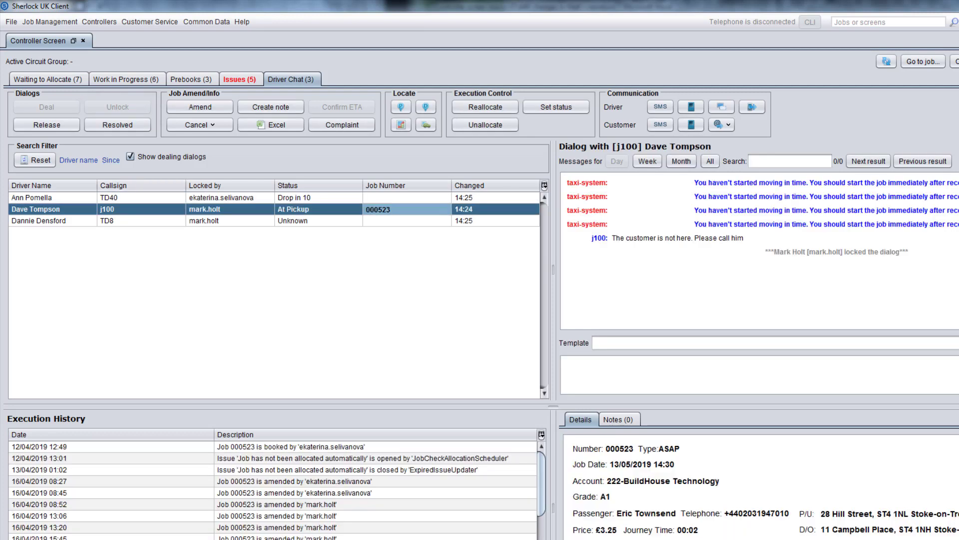